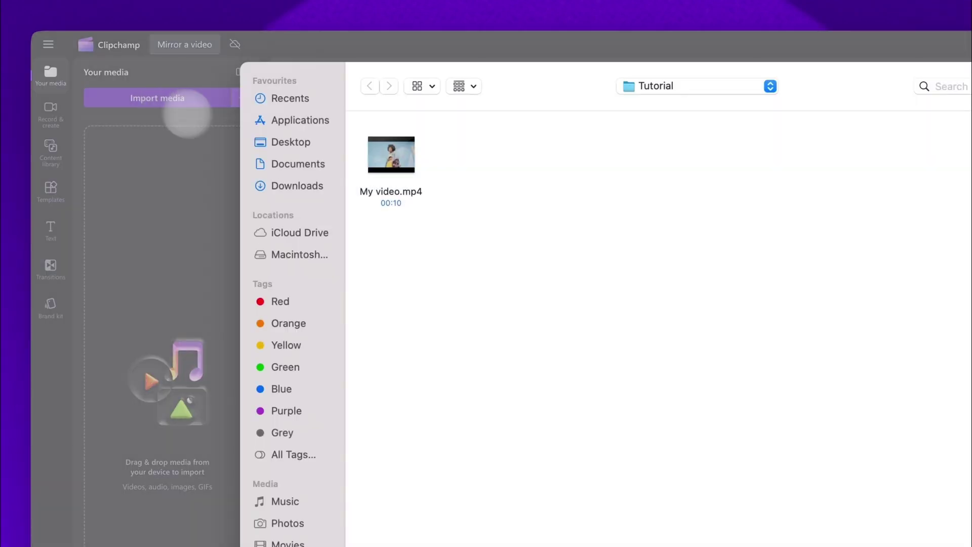
# Step: Import My video.mp4 from the Tutorial folder and drag it onto the timeline
pyautogui.click(383, 188)
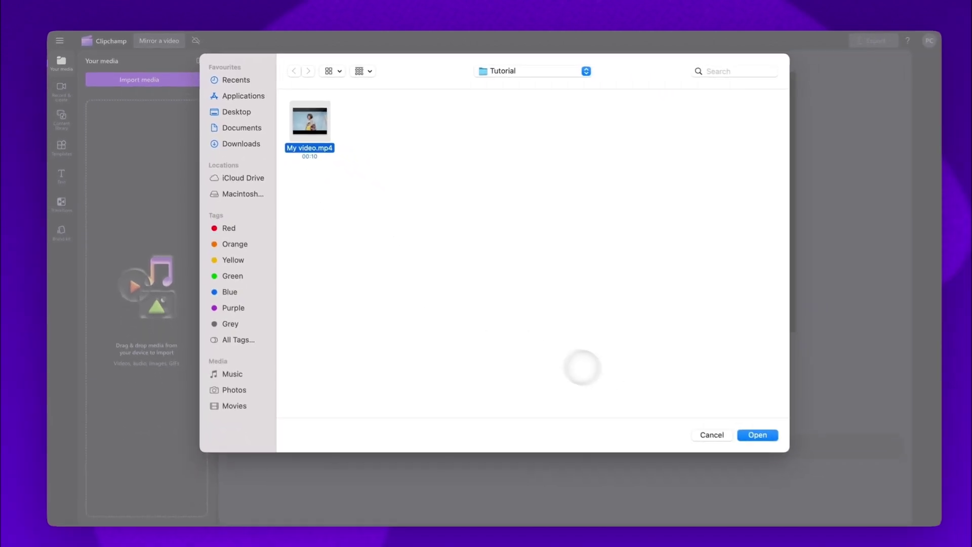
pyautogui.click(744, 426)
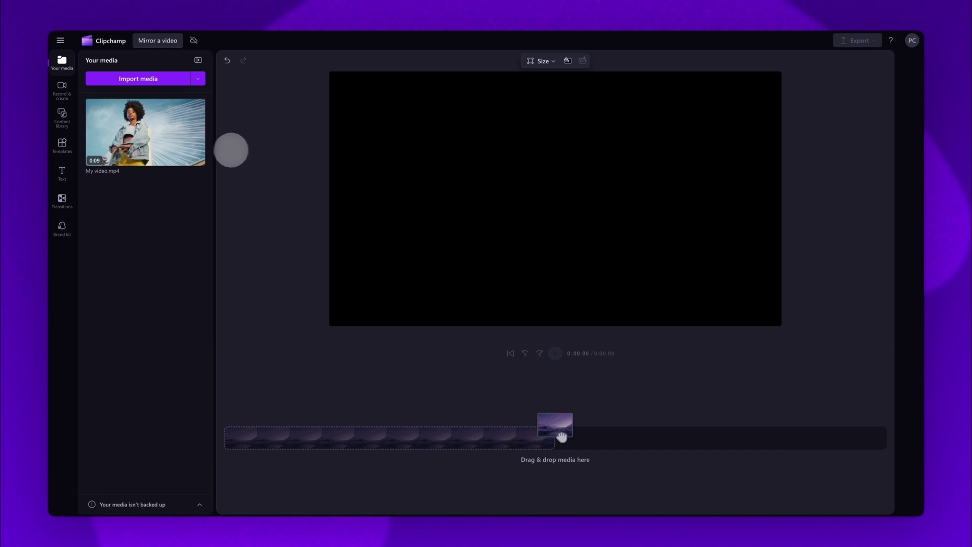
pyautogui.moveTo(193, 147); pyautogui.dragTo(374, 445)
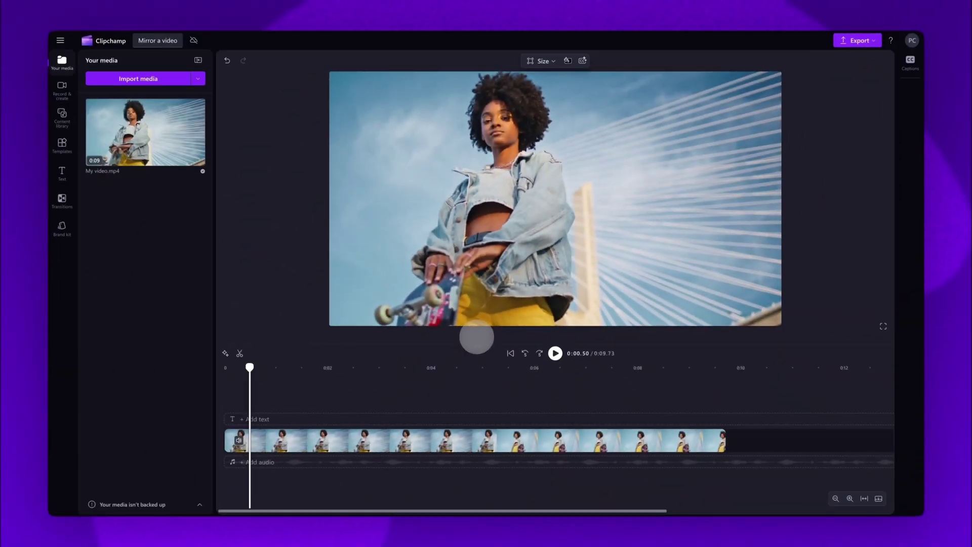
# Step: Crop the skateboarder clip's sides to a narrow vertical strip and shift it to the frame's left edge
pyautogui.click(440, 438)
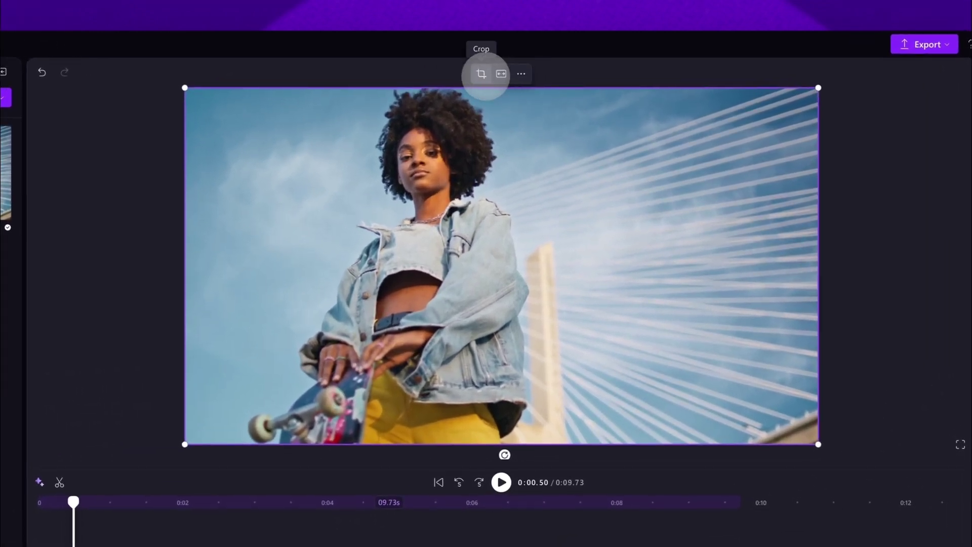
pyautogui.click(481, 74)
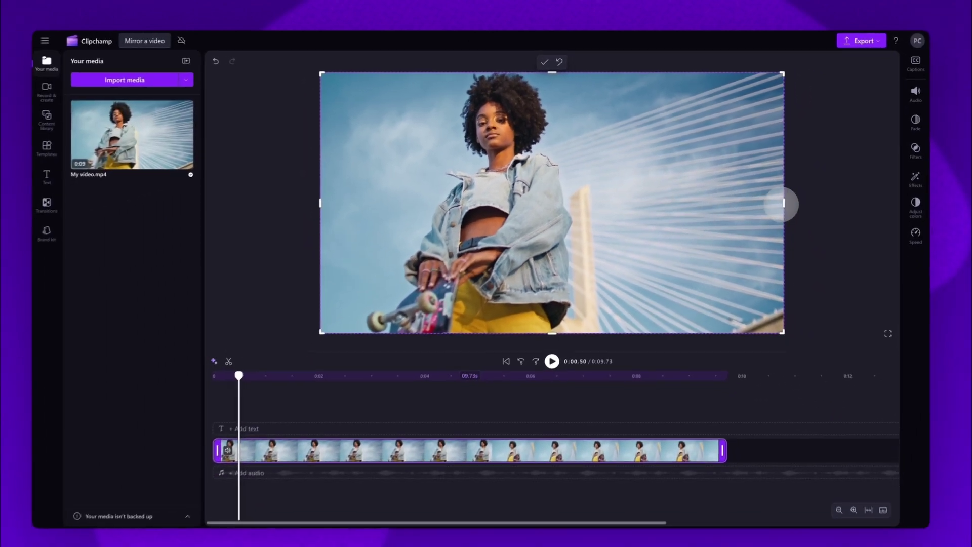
pyautogui.moveTo(818, 265); pyautogui.dragTo(773, 266)
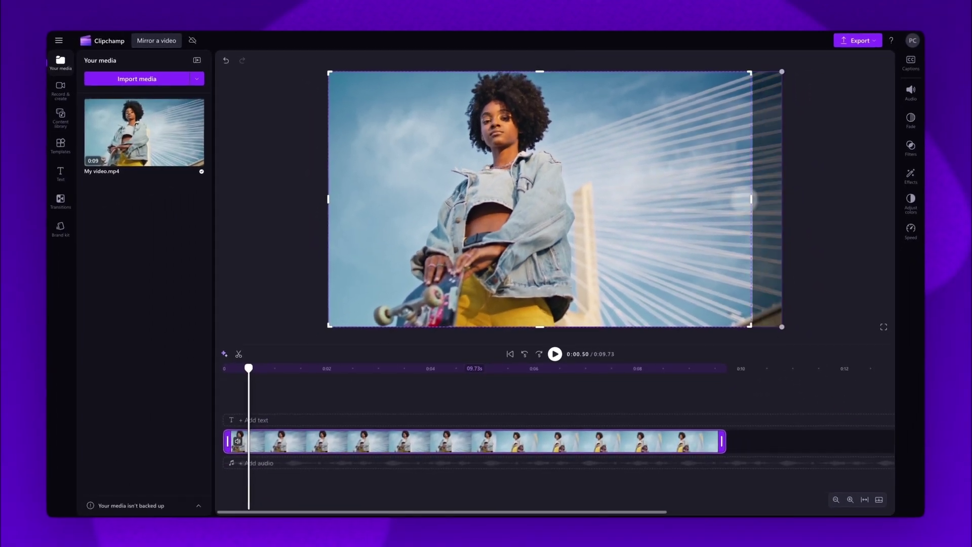
pyautogui.moveTo(743, 199); pyautogui.dragTo(582, 198)
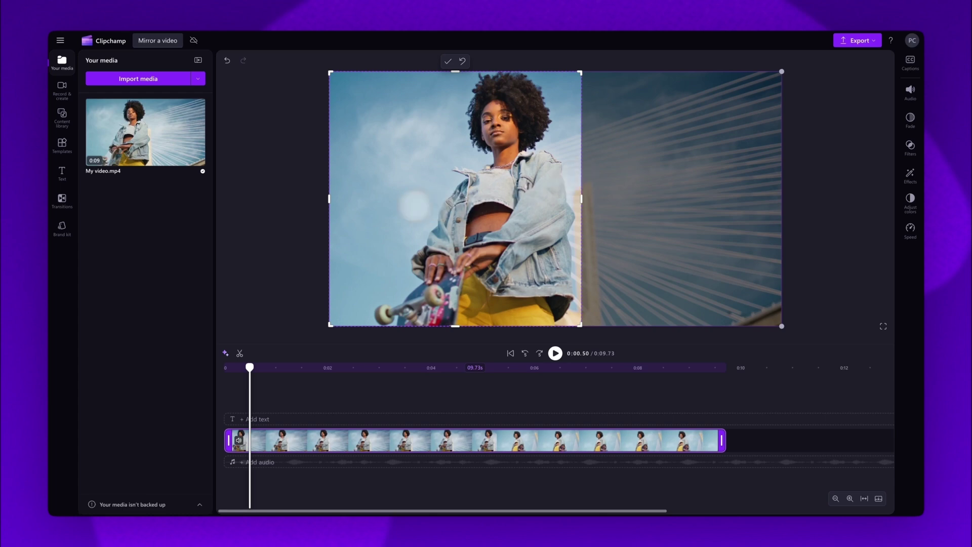
pyautogui.moveTo(329, 199); pyautogui.dragTo(339, 200)
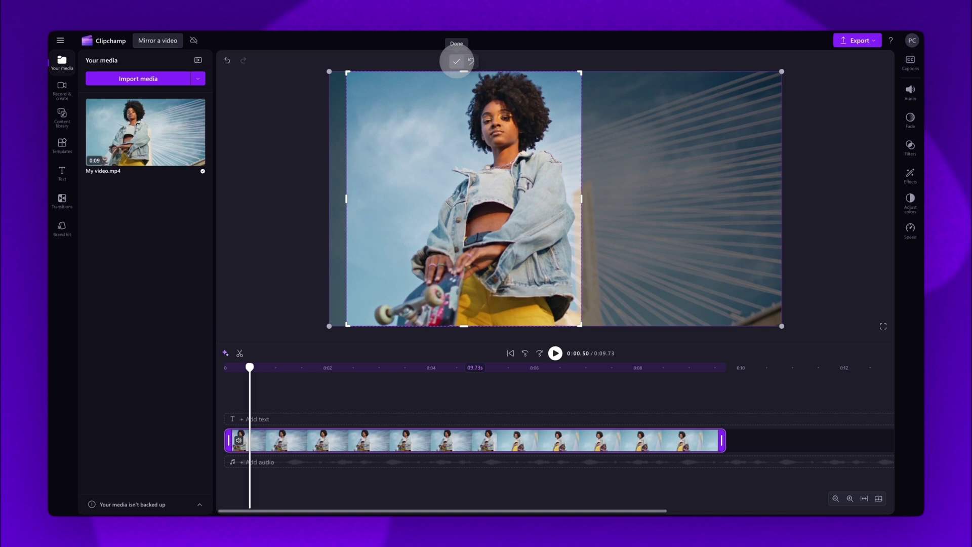
pyautogui.click(457, 61)
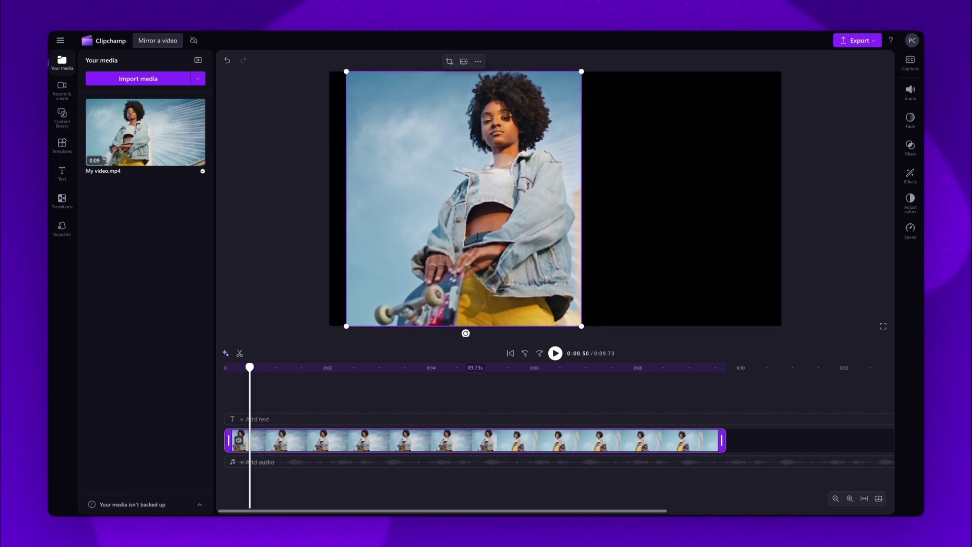
pyautogui.moveTo(517, 175); pyautogui.dragTo(491, 175)
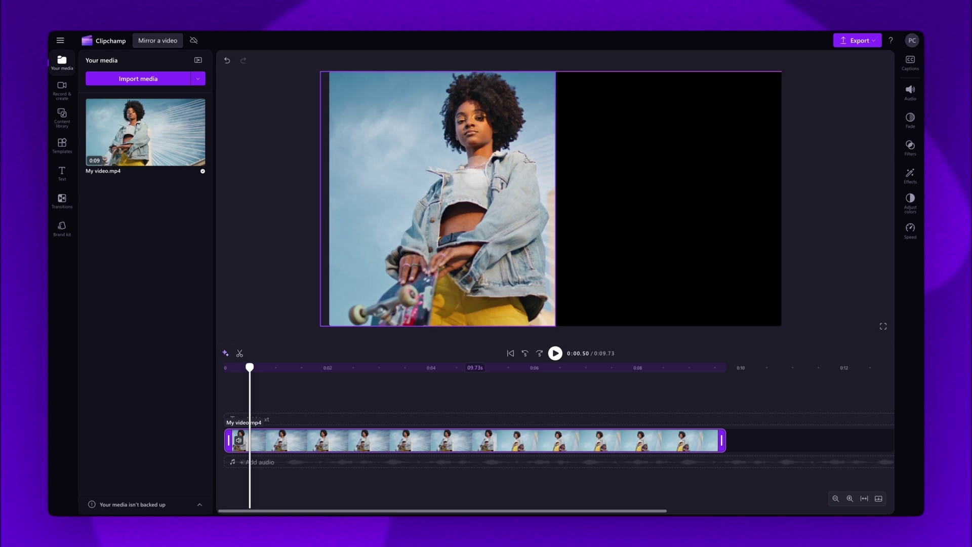
pyautogui.click(438, 197)
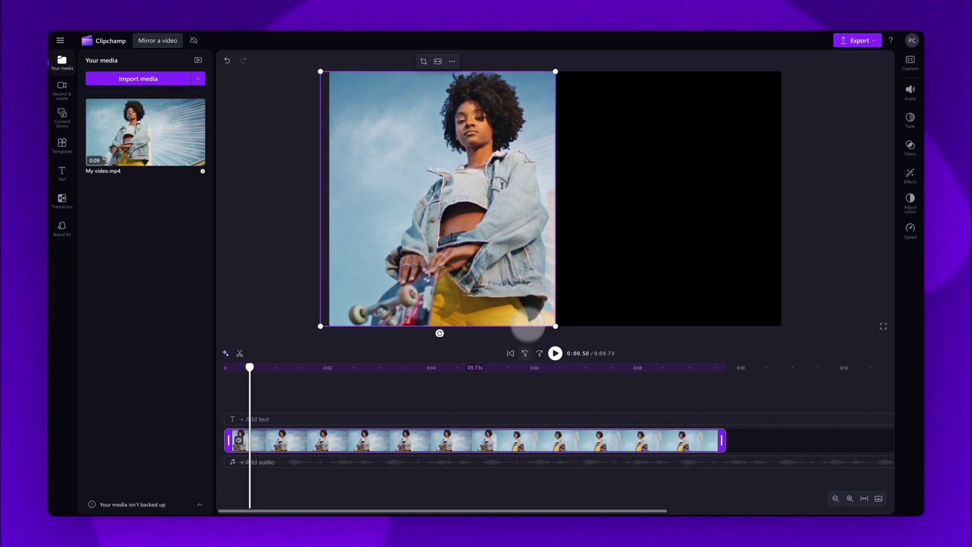
# Step: Duplicate the clip onto a new track above and remove the gap so it starts at 0:00
pyautogui.rightClick(490, 445)
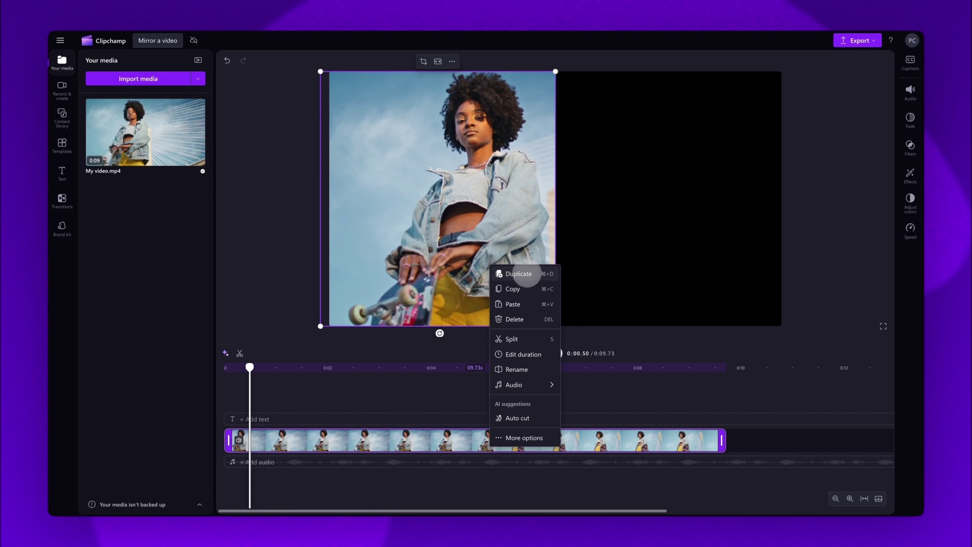
pyautogui.click(519, 274)
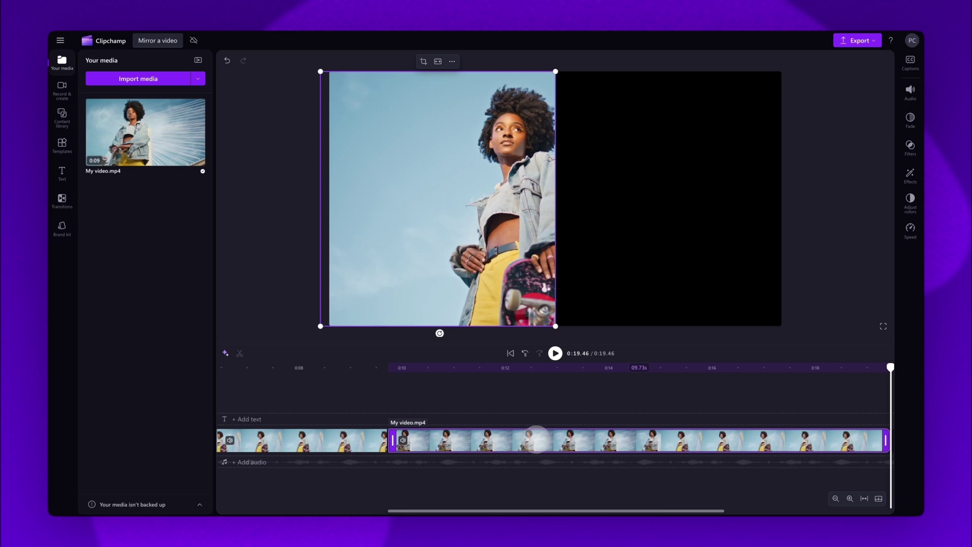
pyautogui.moveTo(537, 439); pyautogui.dragTo(496, 413)
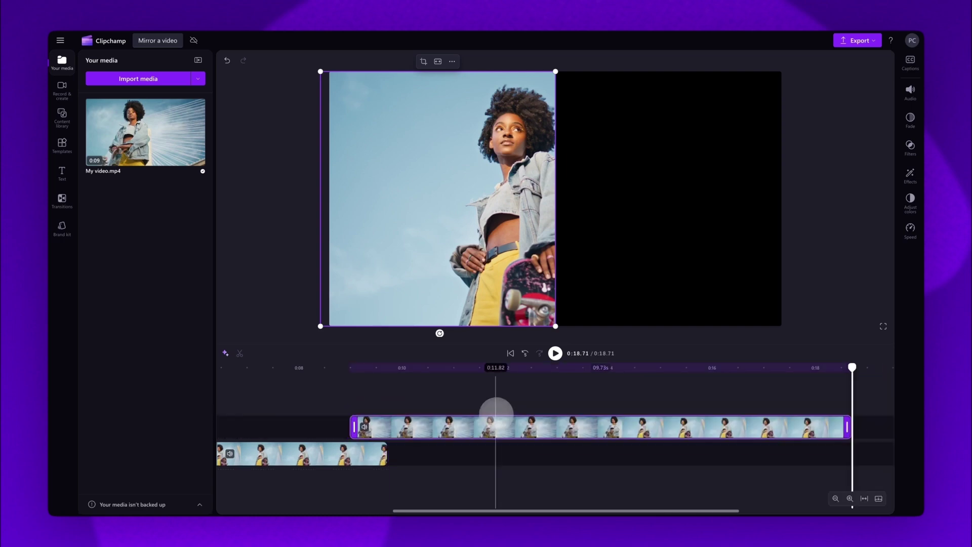
pyautogui.hscroll(-5, 495, 412)
pyautogui.moveTo(490, 413)
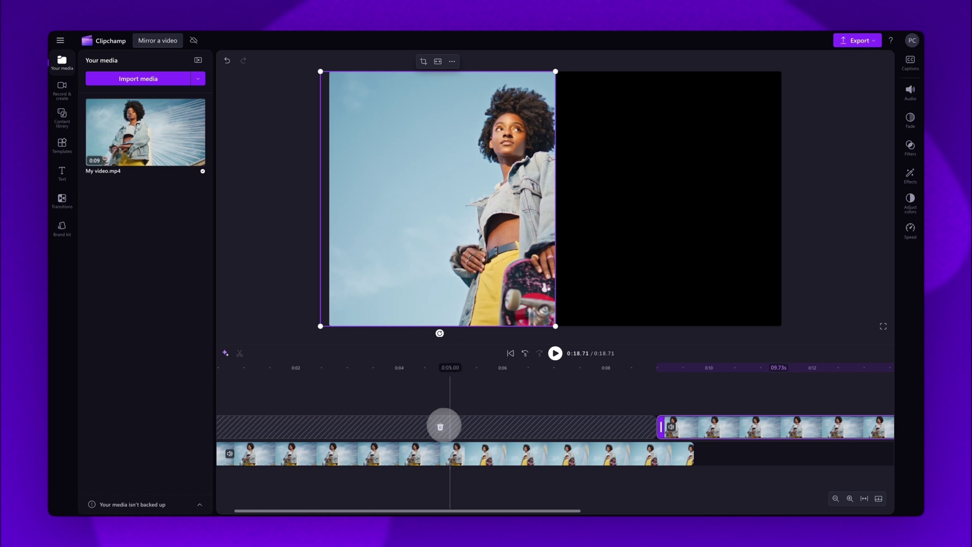
pyautogui.click(440, 427)
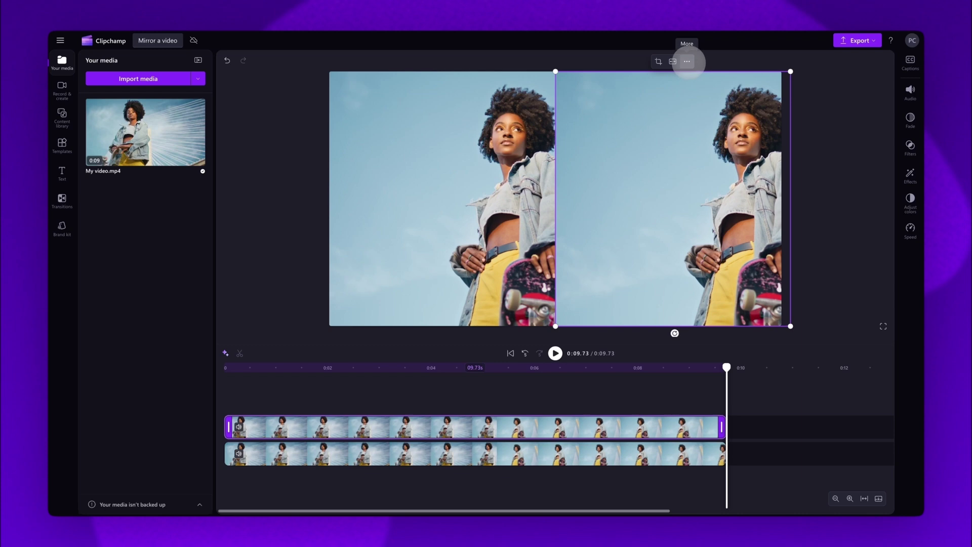
# Step: Flip the right-hand copy horizontally, then play the mirrored video from the start
pyautogui.click(688, 61)
pyautogui.moveTo(708, 109)
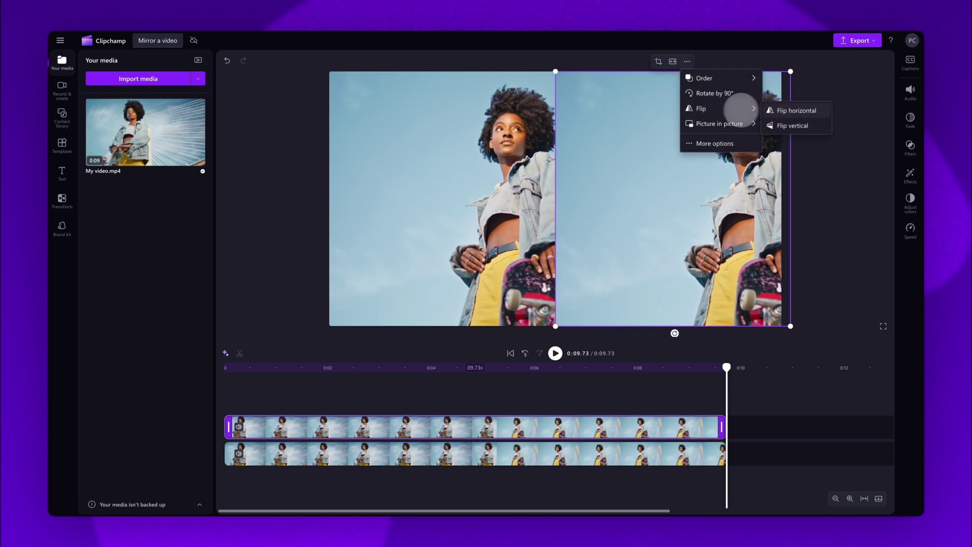
pyautogui.click(794, 110)
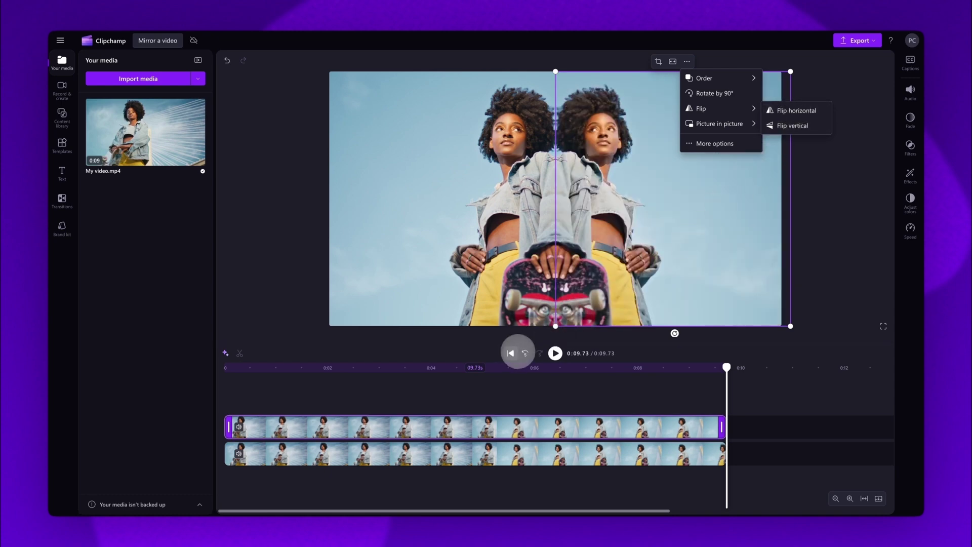
pyautogui.click(513, 353)
pyautogui.click(556, 353)
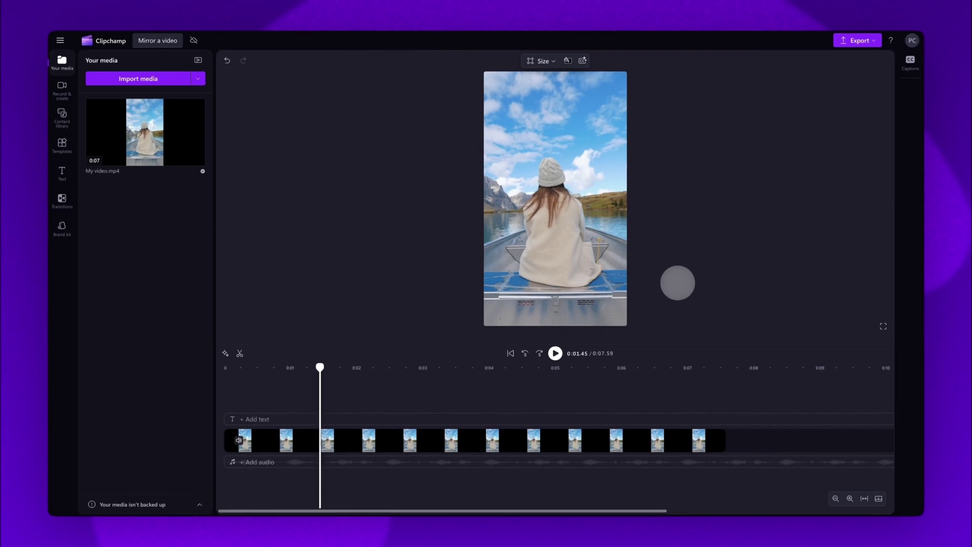
# Step: Crop the bottom and the top strip of sky off the boat clip
pyautogui.click(634, 236)
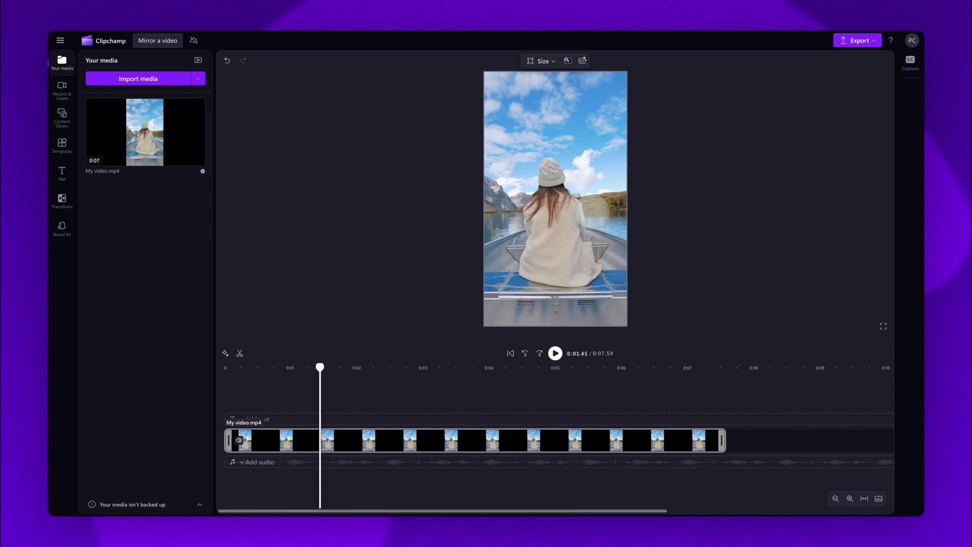
pyautogui.click(566, 429)
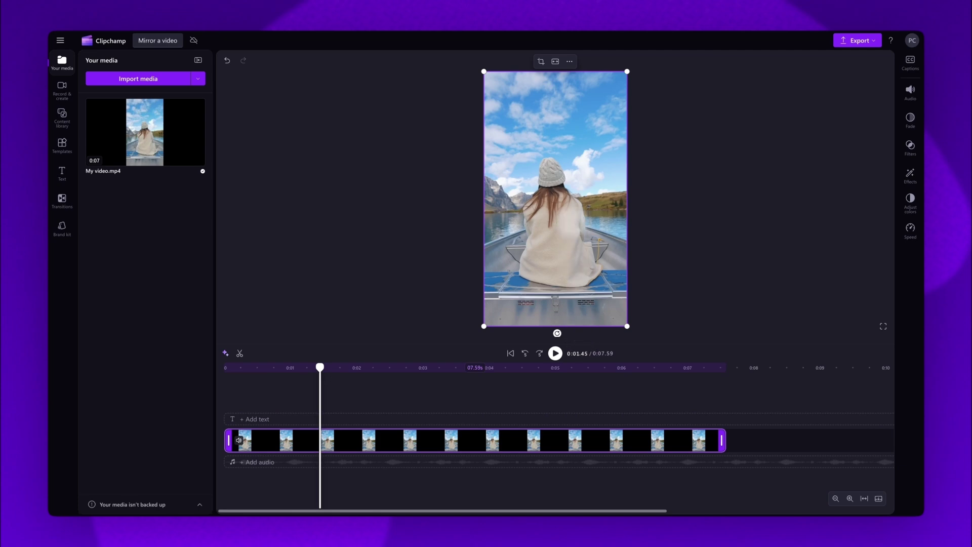
pyautogui.moveTo(556, 326); pyautogui.dragTo(556, 268)
pyautogui.moveTo(556, 71); pyautogui.dragTo(555, 118)
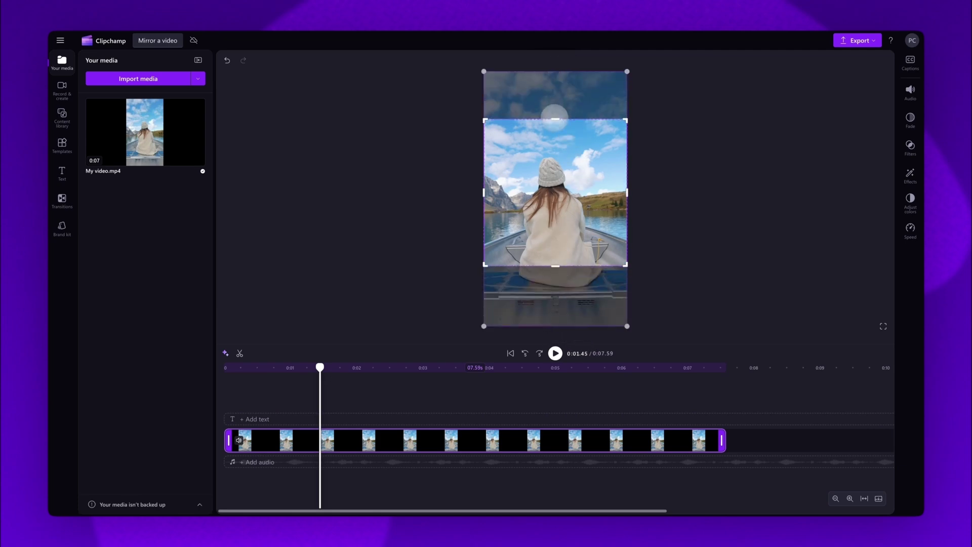
pyautogui.click(548, 107)
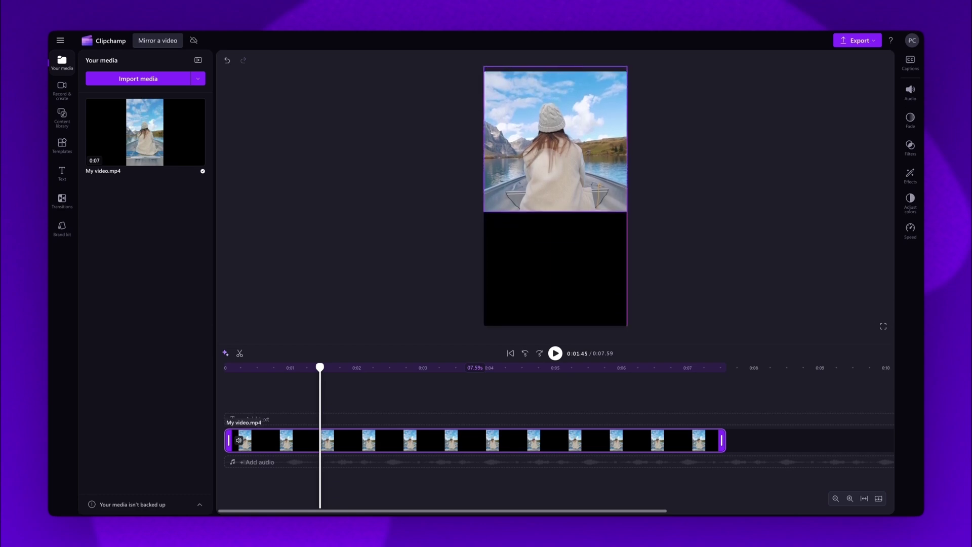
# Step: Duplicate the cropped boat clip onto a new track and move the copy into the lower half
pyautogui.rightClick(505, 429)
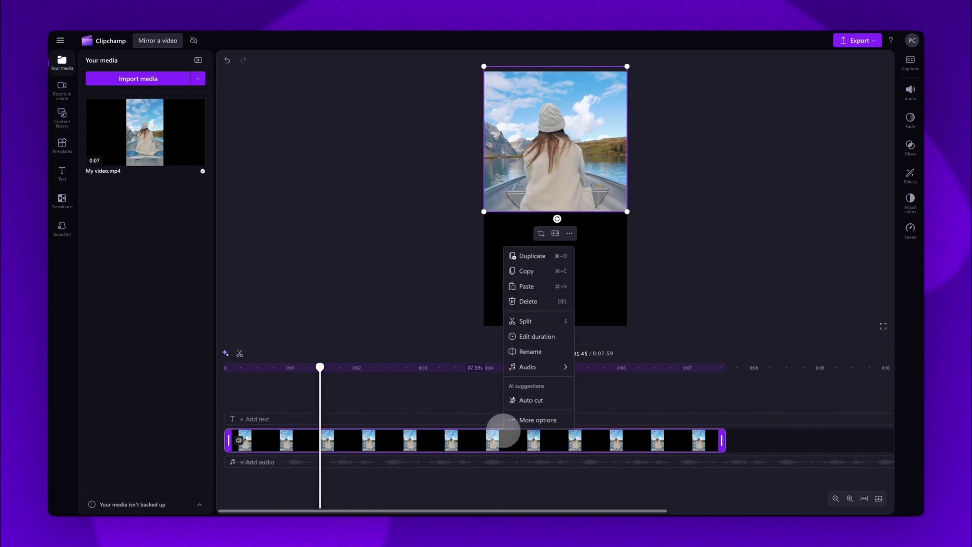
pyautogui.click(529, 256)
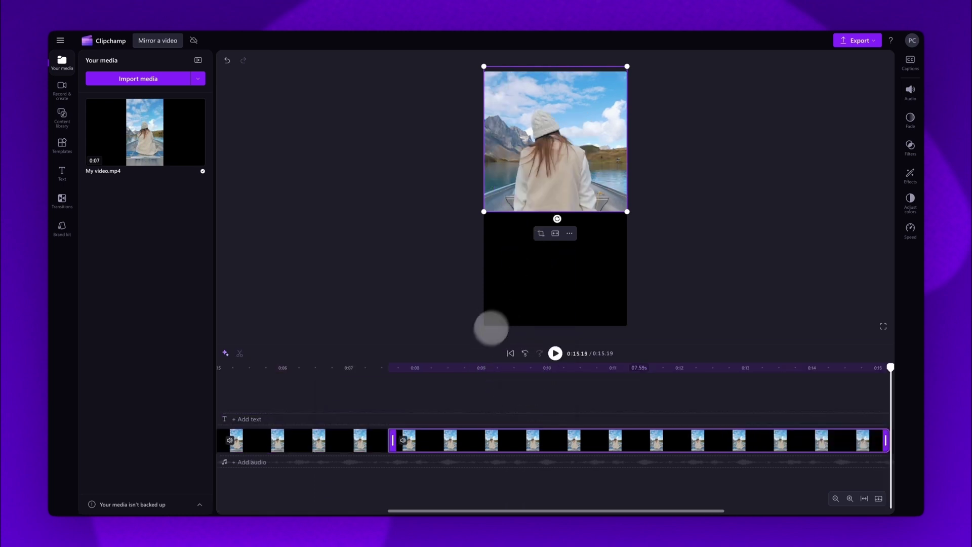
pyautogui.moveTo(458, 433); pyautogui.dragTo(306, 424)
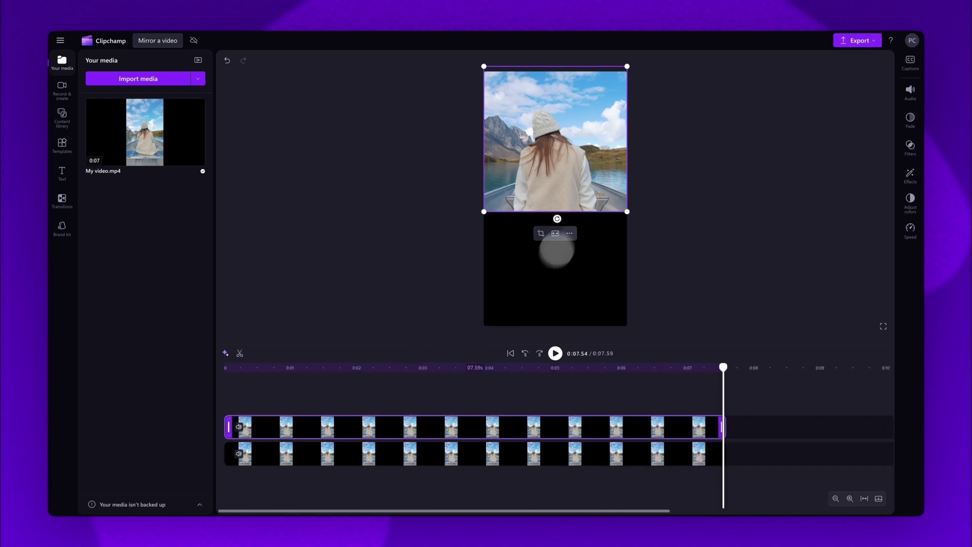
pyautogui.moveTo(582, 189); pyautogui.dragTo(583, 333)
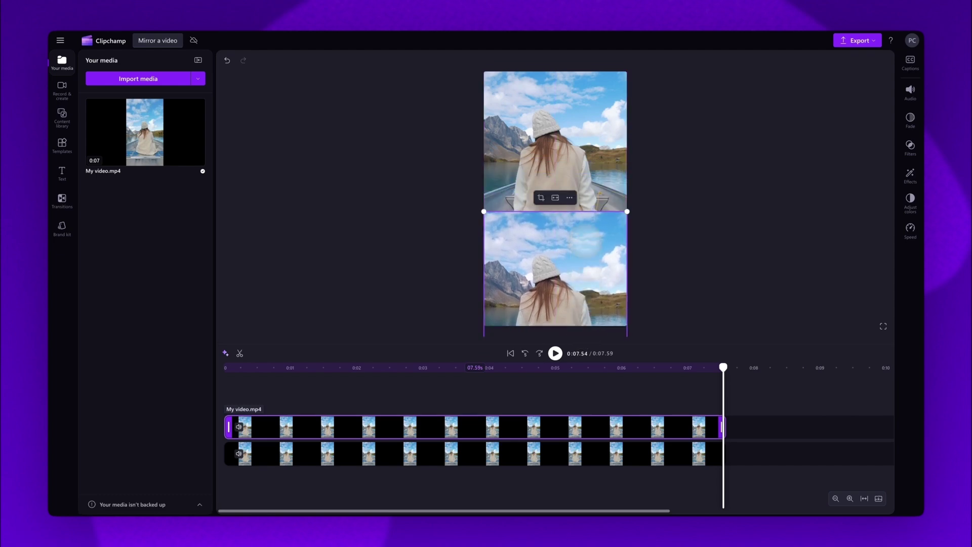
# Step: Flip the lower copy vertically as a reflection and play the video from the start
pyautogui.click(570, 198)
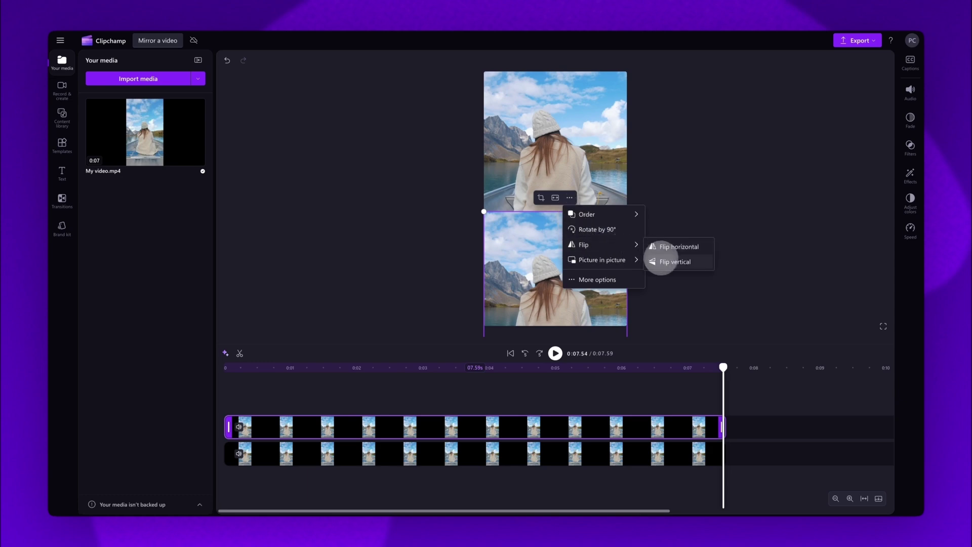
pyautogui.click(686, 263)
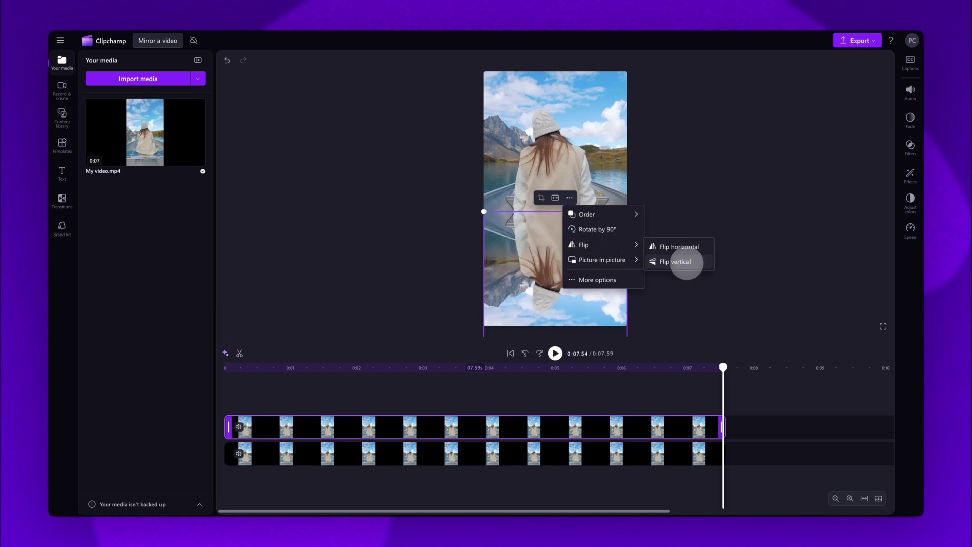
pyautogui.click(510, 353)
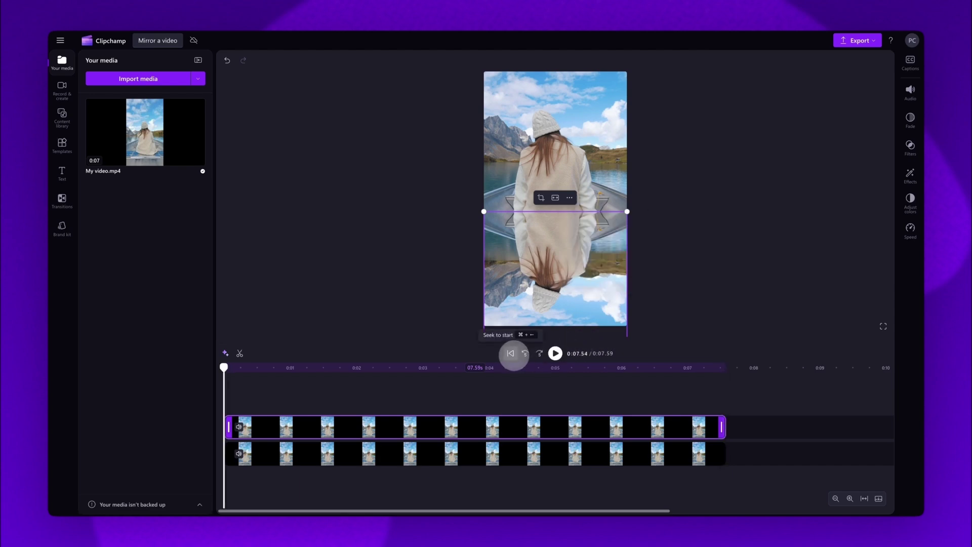
pyautogui.click(555, 353)
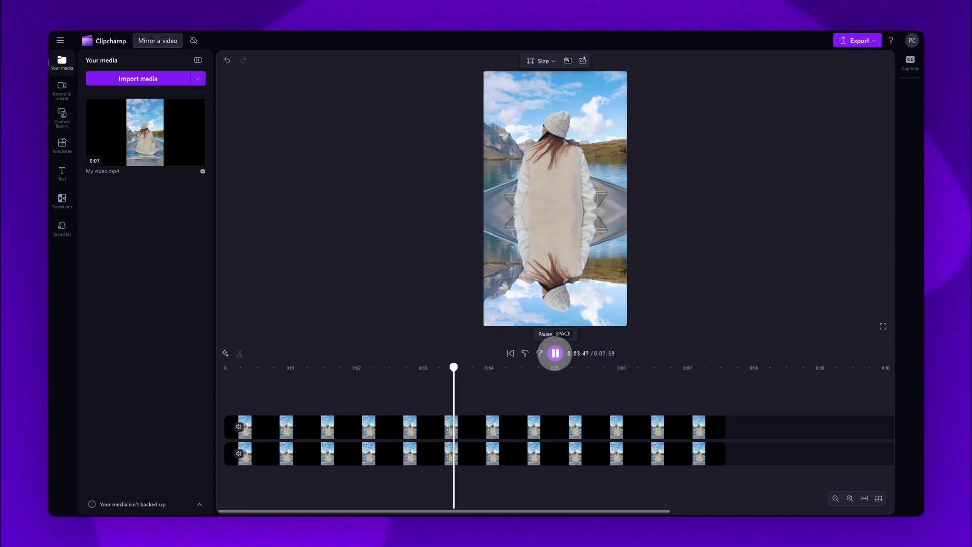
# Step: Stop playback and export the reflected video at 1080p
pyautogui.click(556, 354)
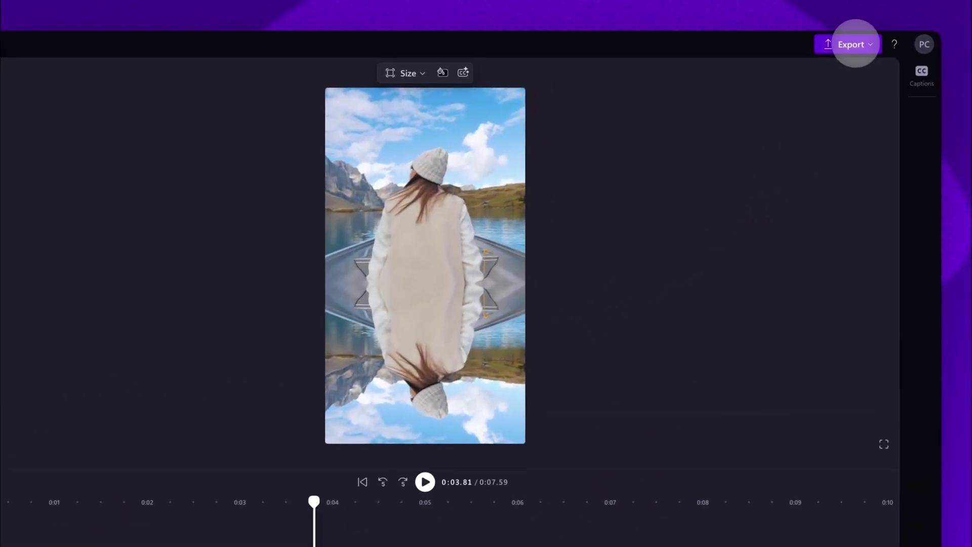
pyautogui.click(855, 44)
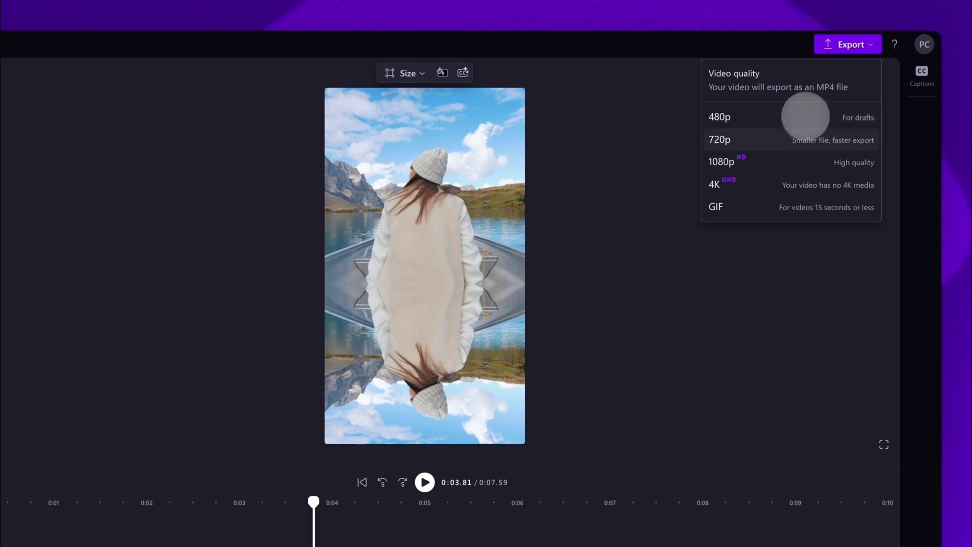
pyautogui.click(791, 159)
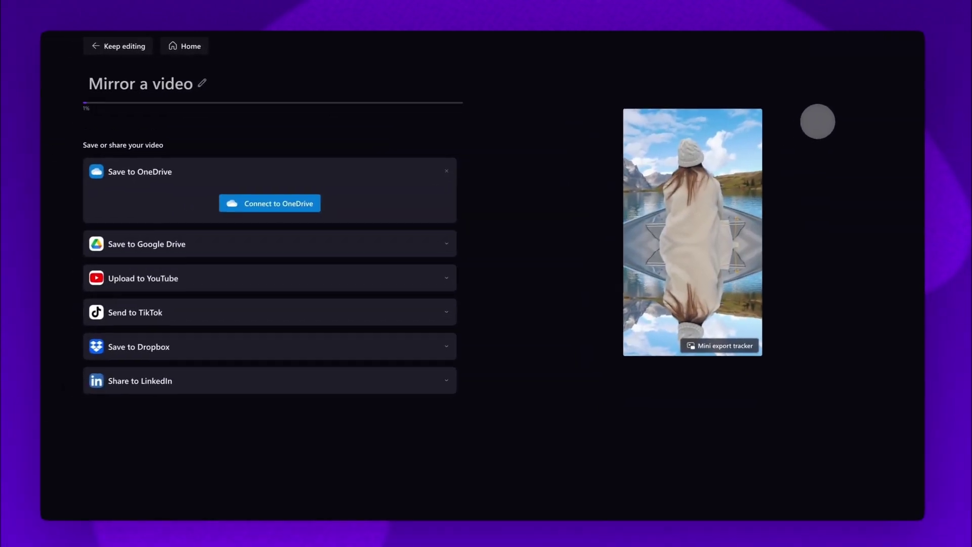